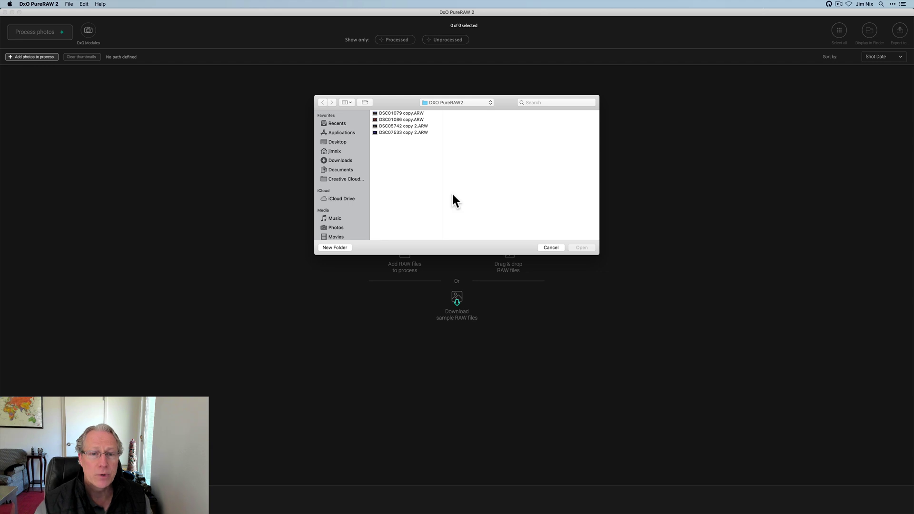
Add the four ARW files from the DXO PureRAW2 folder, and download and save the selected Sony optics modules
left_click(398, 114)
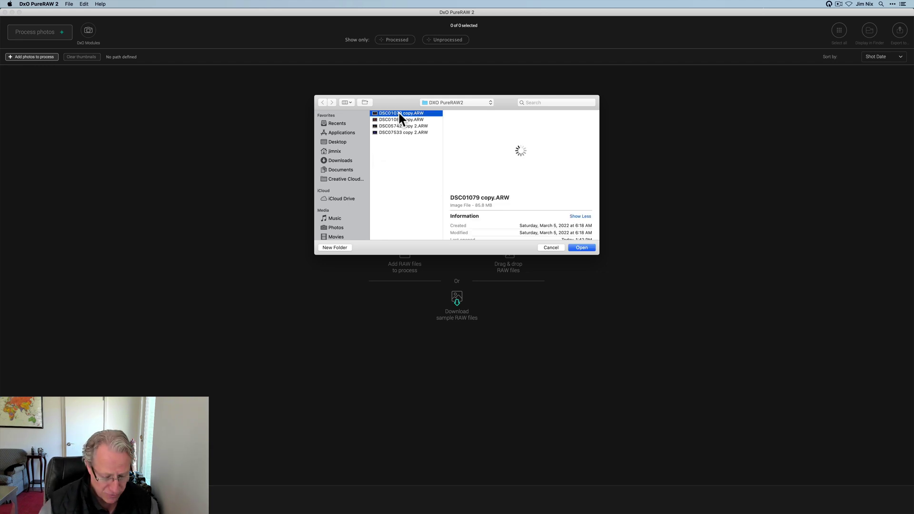
left_click(402, 133, "shift")
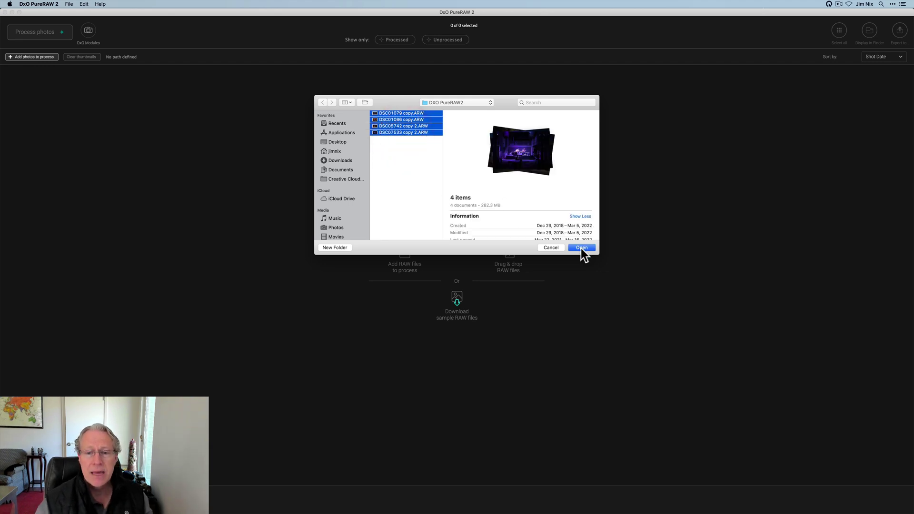
left_click(582, 248)
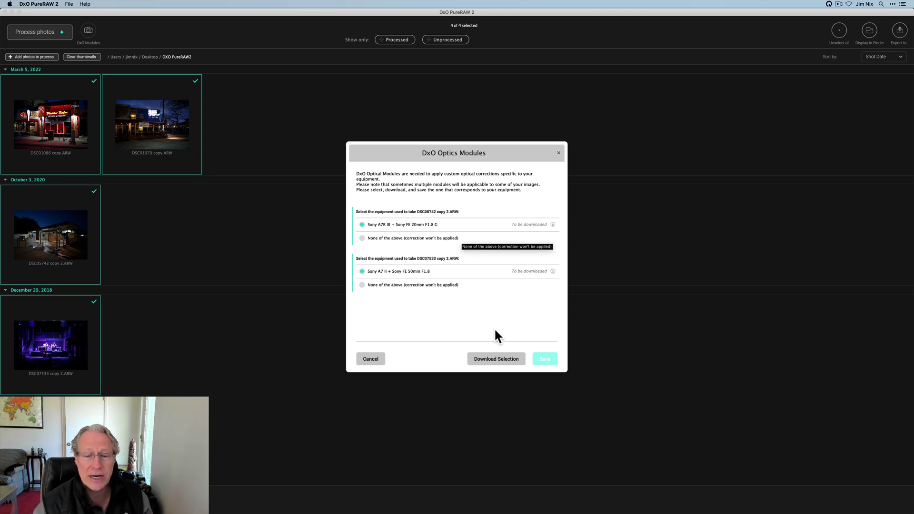
left_click(498, 358)
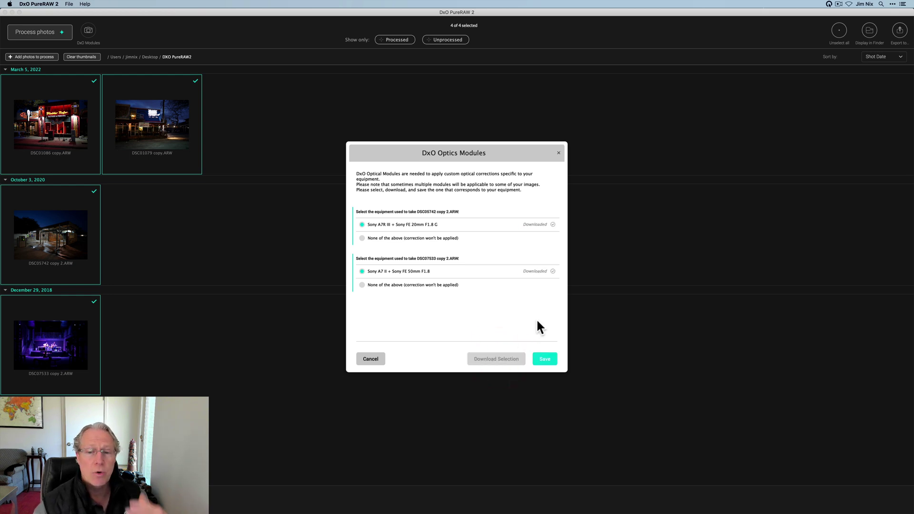
left_click(544, 358)
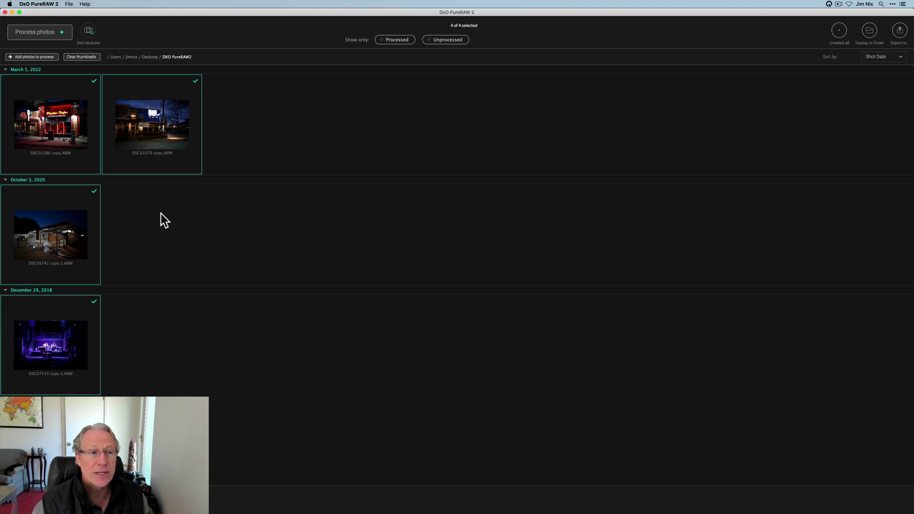
Process the four photos with DeepPRIME to DNG, using the 'DxO' folder in the original image folder as destination
left_click(35, 32)
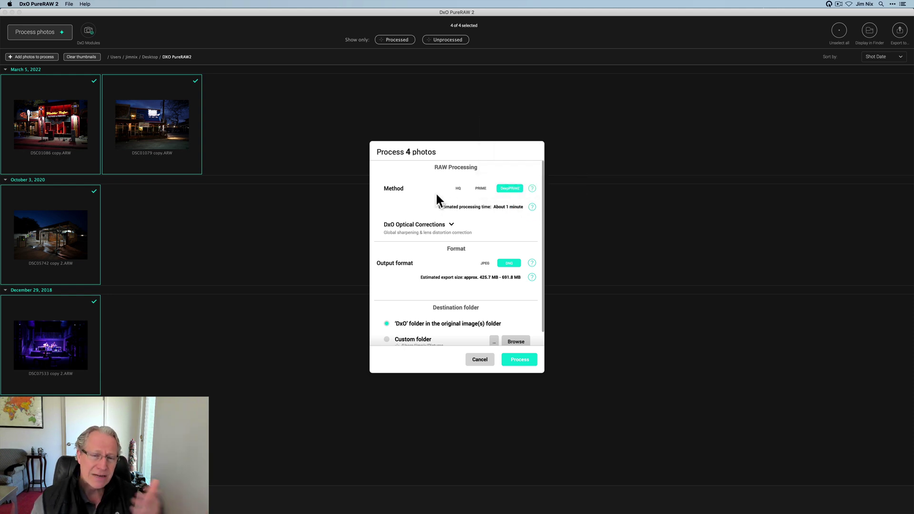
left_click(451, 224)
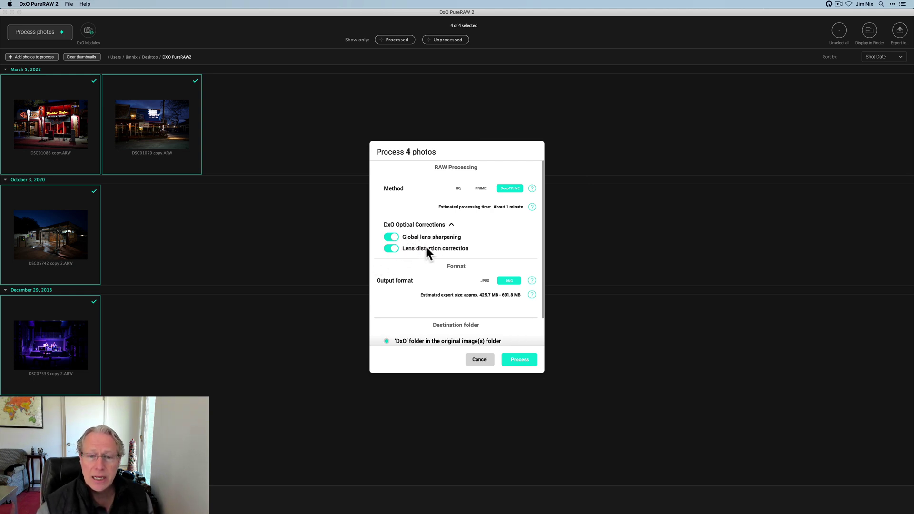
left_click(451, 224)
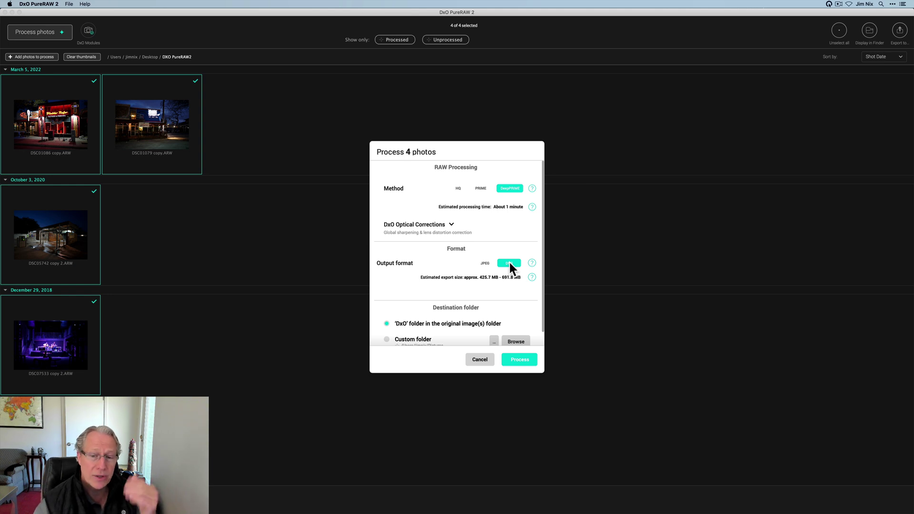
scroll(509, 261, "down", 2)
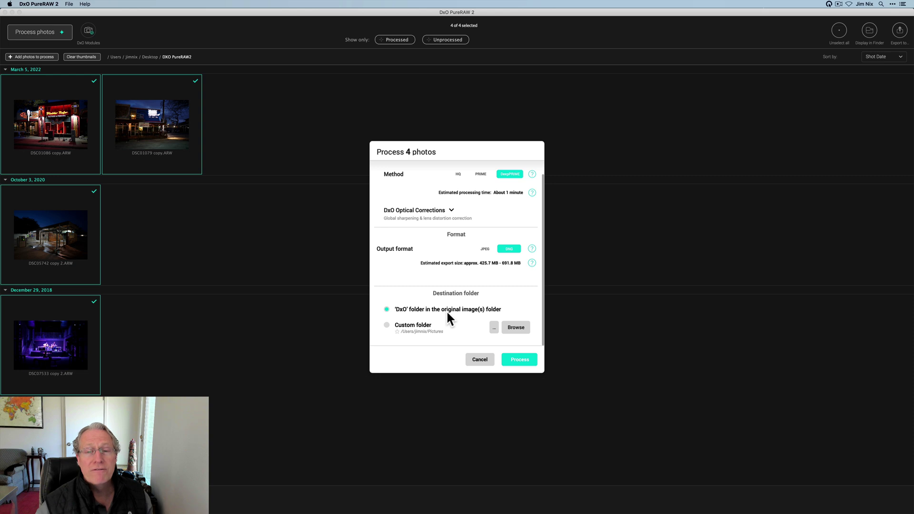
left_click(521, 360)
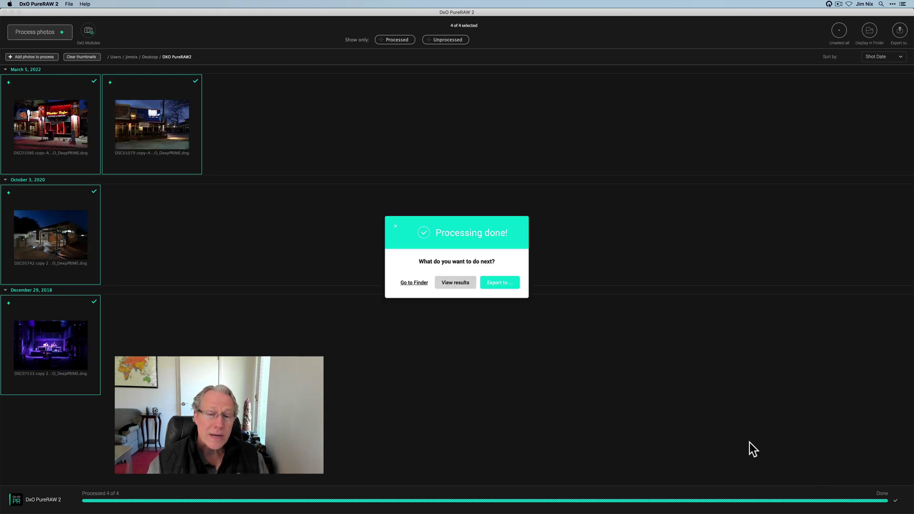
View the results and compare the original RAW with the processed DNG of the Diablo Rojo photo, zoomed in
left_click(465, 283)
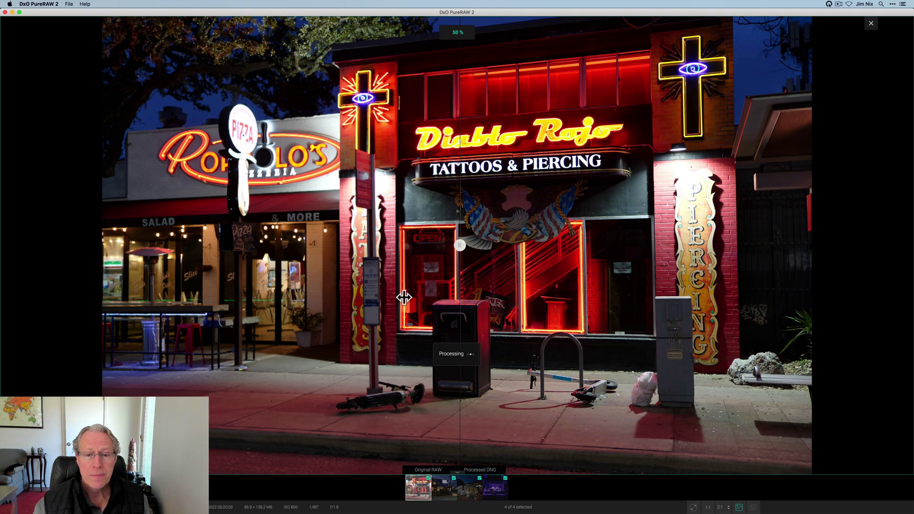
left_click(723, 509)
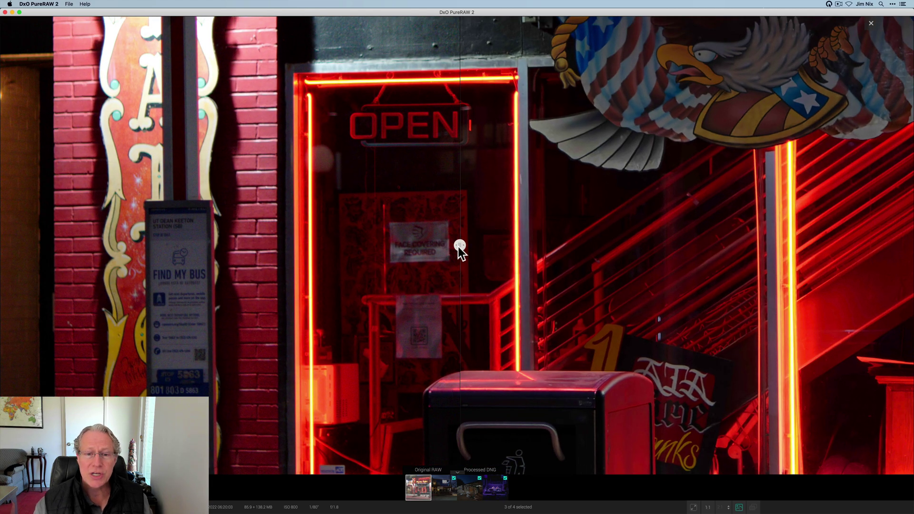
left_click_drag(458, 247, 479, 239)
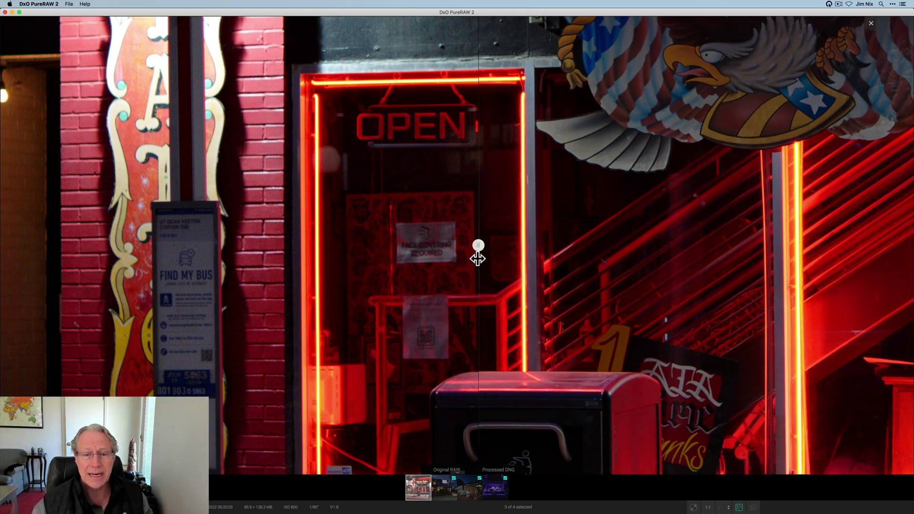
left_click_drag(478, 244, 313, 245)
mouse_move(367, 258)
left_mouse_down()
mouse_move(465, 265)
mouse_move(379, 267)
mouse_move(437, 256)
mouse_move(363, 253)
mouse_move(450, 260)
mouse_move(360, 253)
left_mouse_up()
left_click_drag(212, 278, 255, 266)
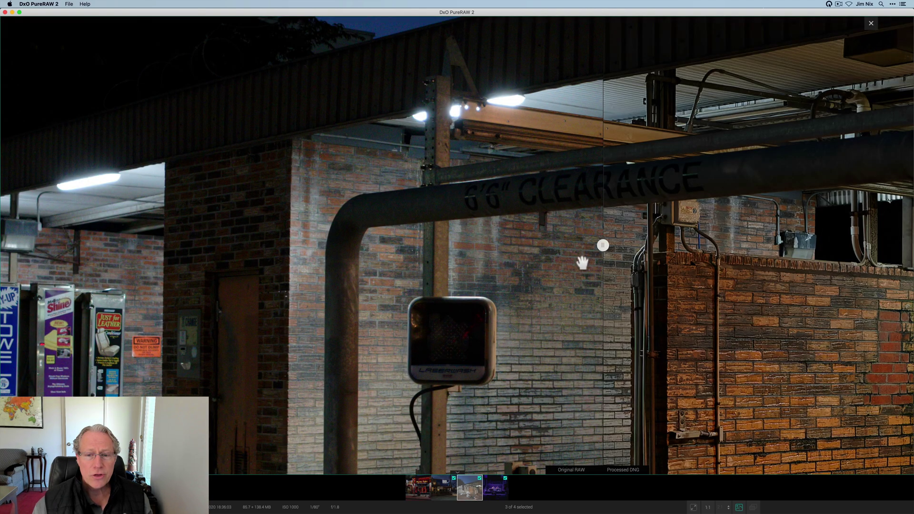
Compare the original RAW with the processed DNG of the car wash photo, examining the brick walls and the sky
left_click(511, 186)
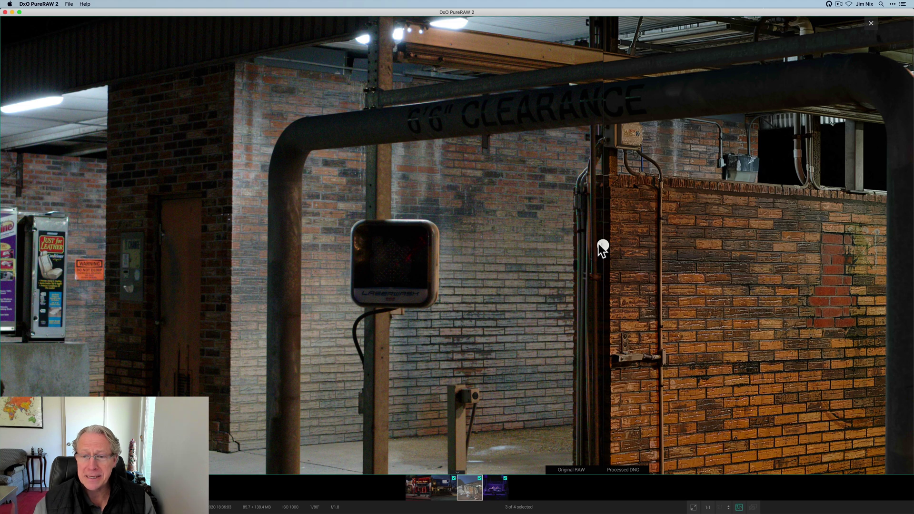
left_click_drag(603, 245, 433, 241)
left_click_drag(483, 142, 531, 290)
left_click_drag(539, 149, 543, 195)
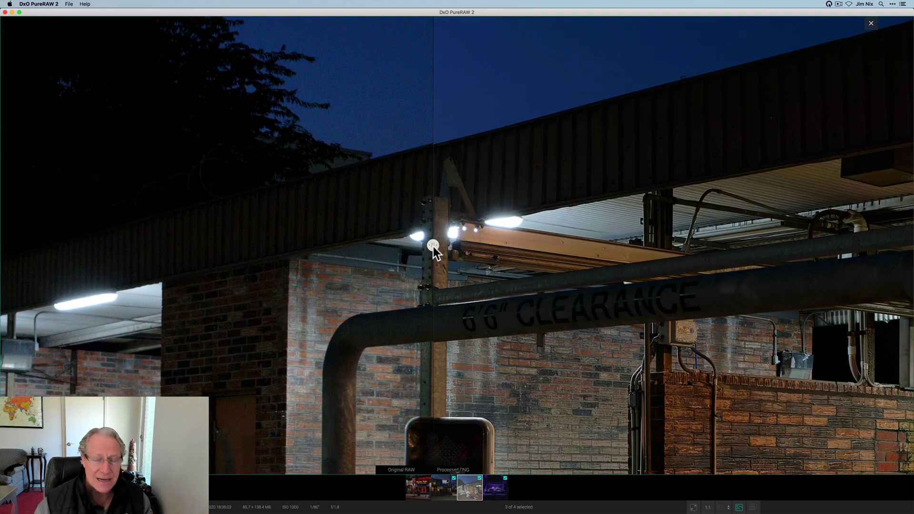
left_click_drag(433, 247, 377, 241)
left_click_drag(541, 276, 527, 271)
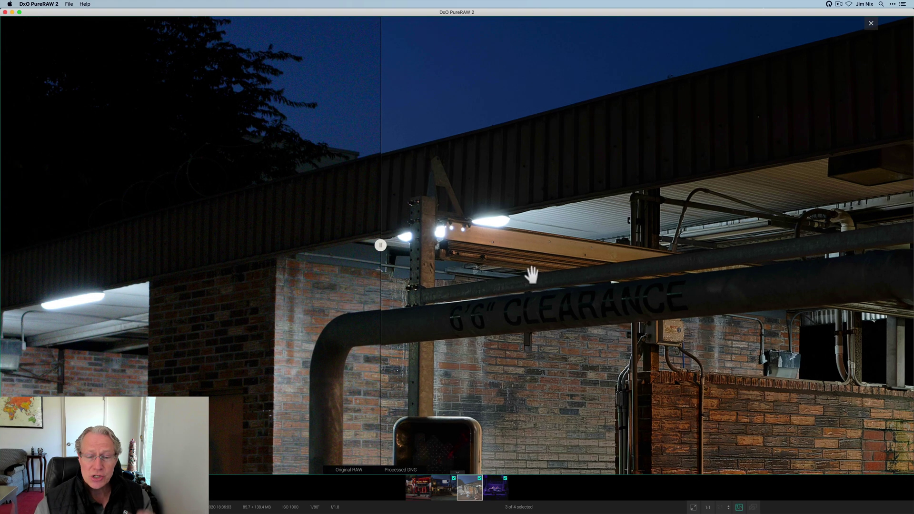
Compare the original RAW with the processed DNG of the guitarists' stage photo, and close the DxO PureRAW 2 window
left_click(497, 493)
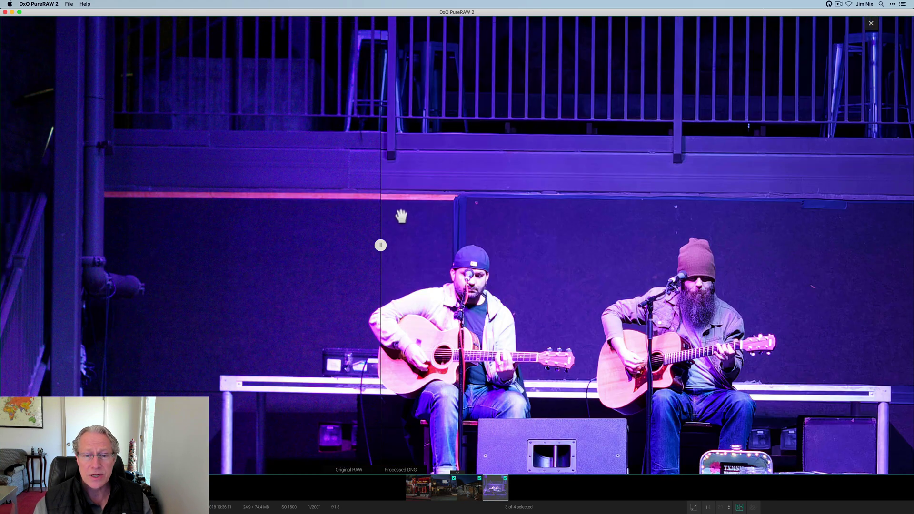
left_click(395, 206)
left_click_drag(388, 244, 678, 257)
left_click_drag(685, 257, 355, 255)
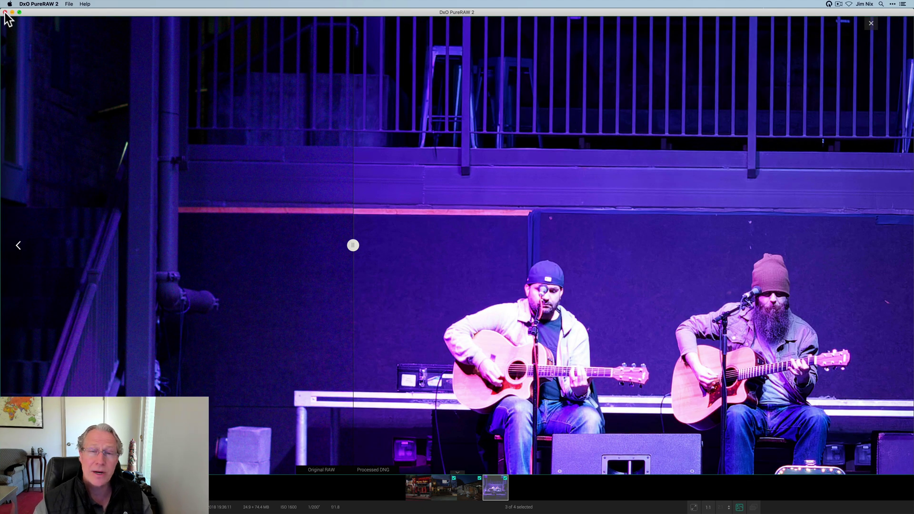
left_click(5, 12)
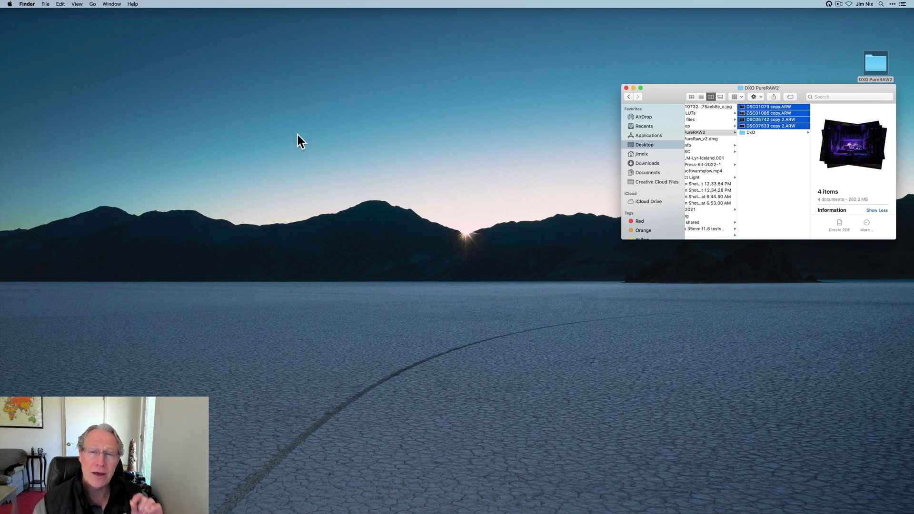
In Finder, move the DxO output folder inside DXO PureRAW2 to the Trash and select the four ARW files
left_click_drag(799, 88, 694, 48)
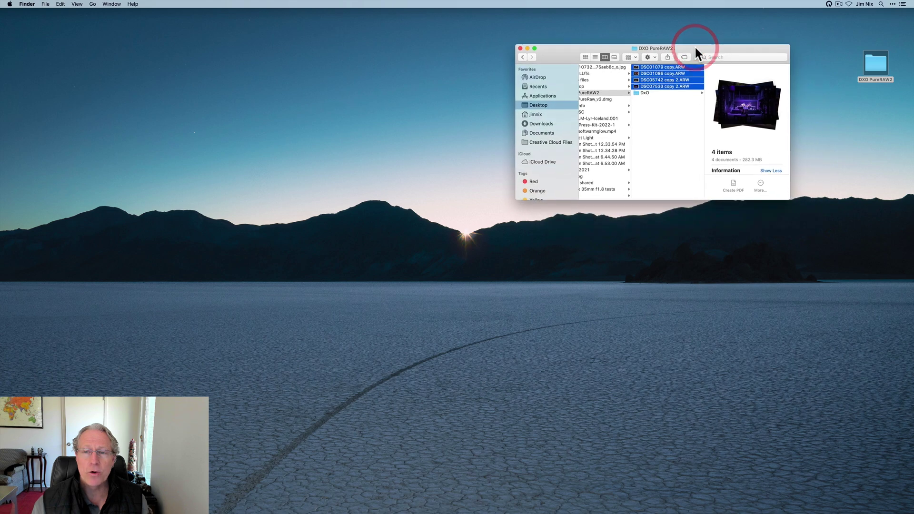
left_click(644, 94)
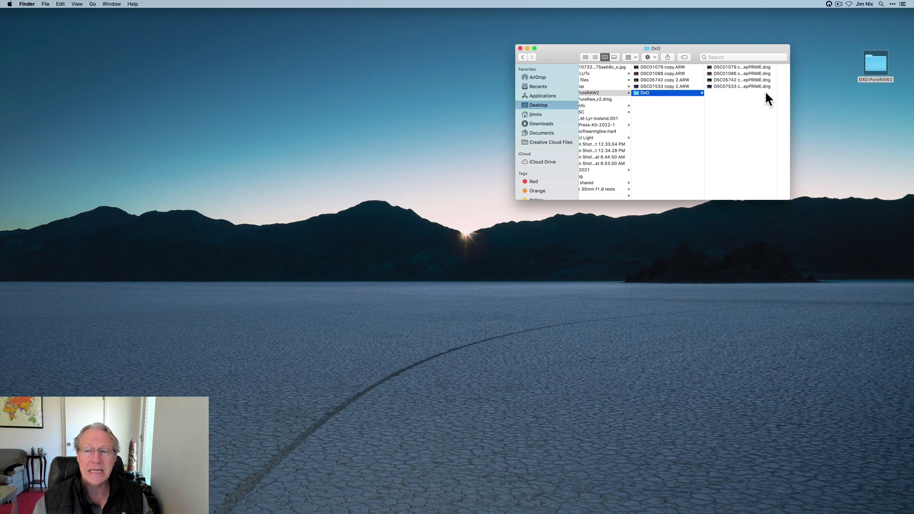
right_click(685, 93)
left_click(696, 107)
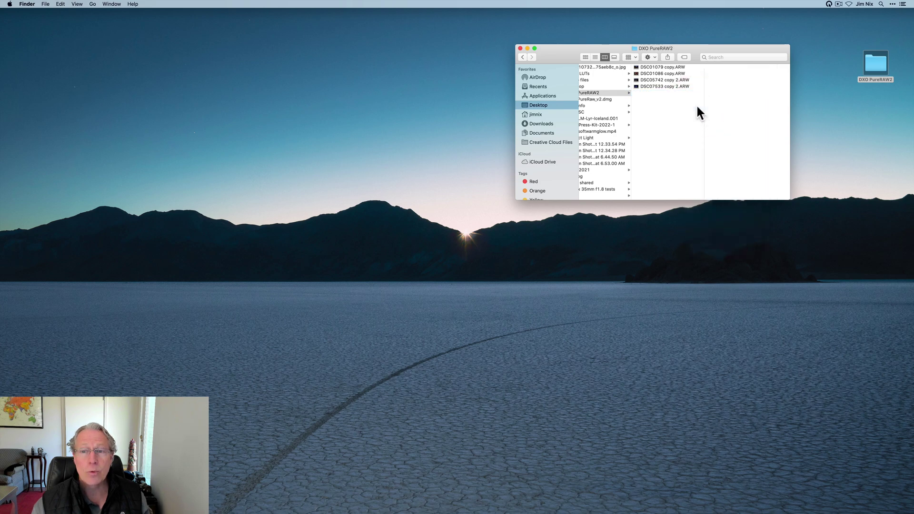
left_click(663, 69)
left_click(661, 87, "shift")
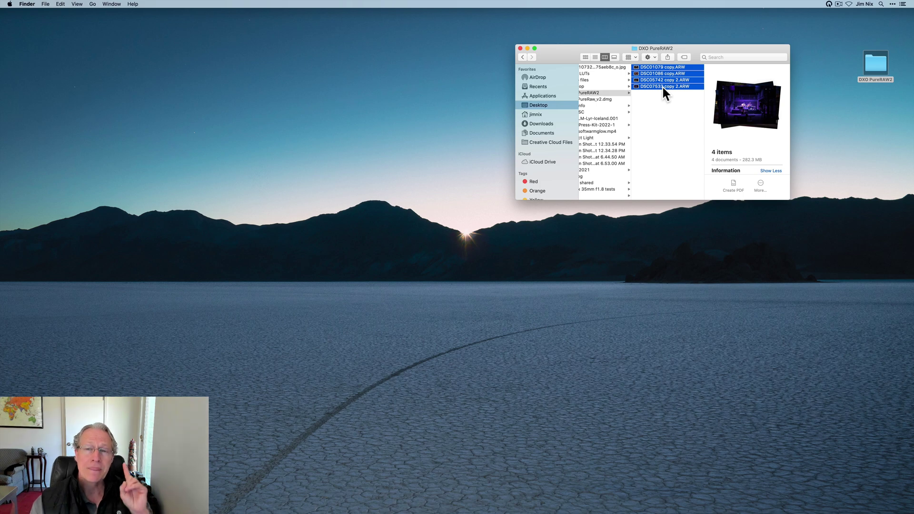
Check the DxO PureRAW 2 Finder Extensions setting under Extensions in System Preferences, and close the preferences
left_click(9, 4)
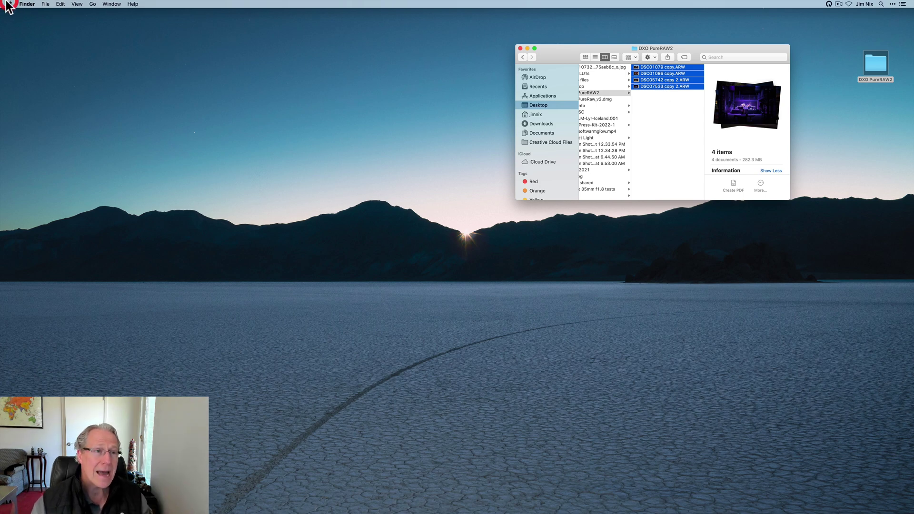
left_click(24, 22)
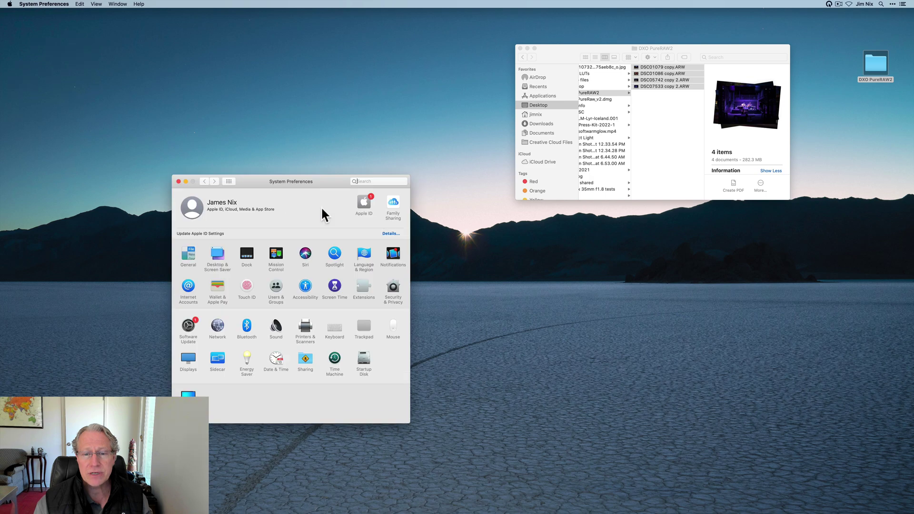
left_click(366, 290)
scroll(304, 256, "down", 3)
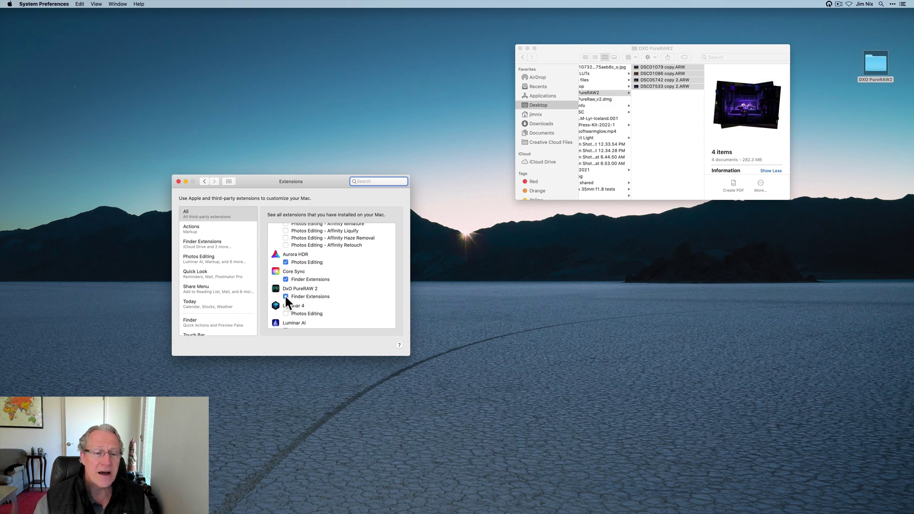
left_click(178, 181)
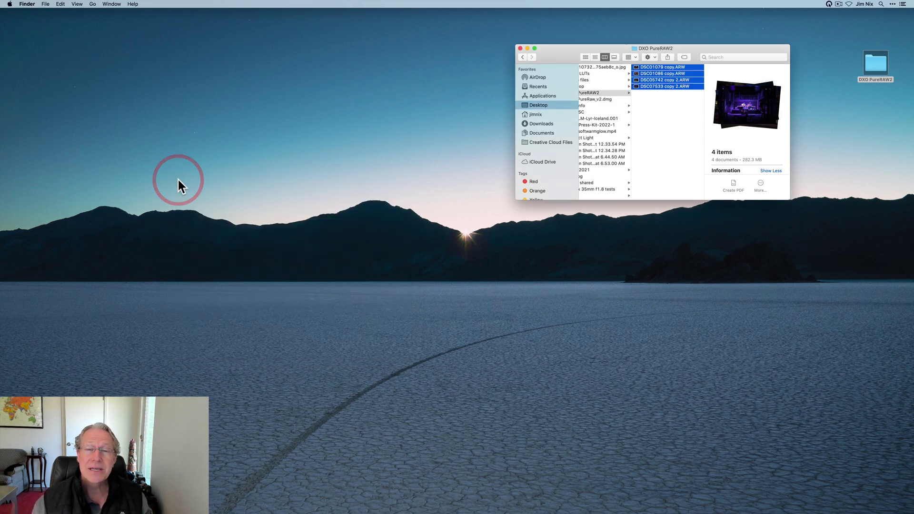
Process the four selected ARW files to DNG using DeepPRIME, directly from Finder
right_click(674, 83)
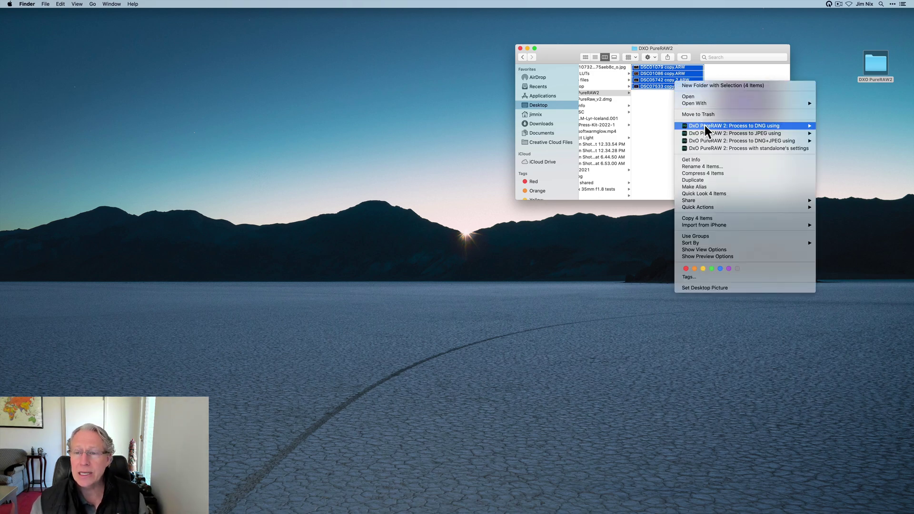
mouse_move(709, 128)
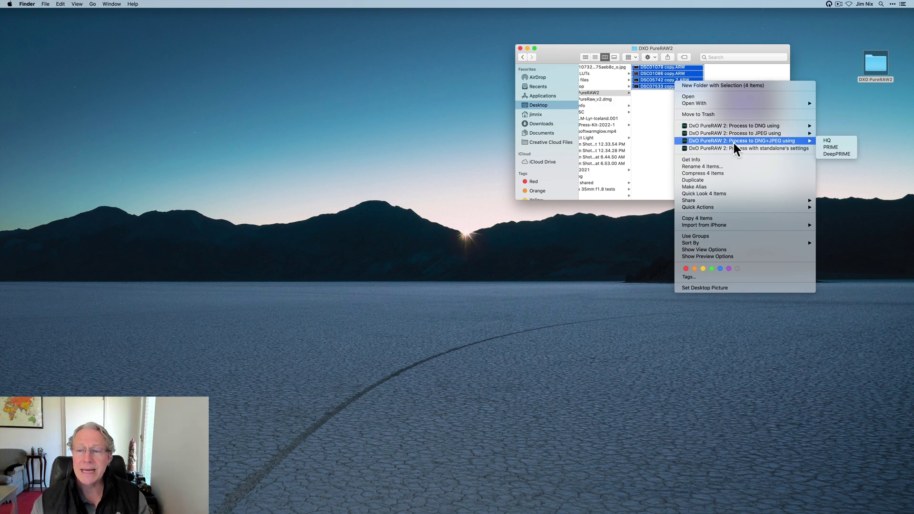
mouse_move(762, 129)
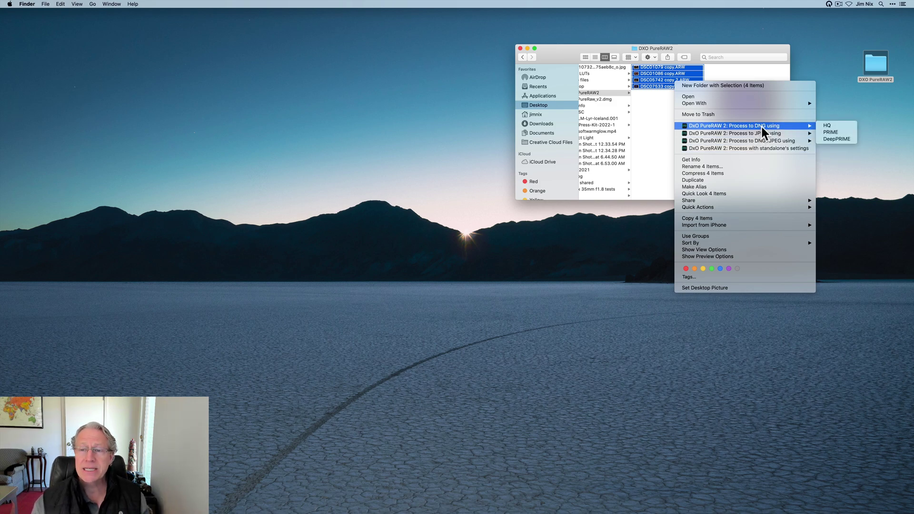
left_click(830, 138)
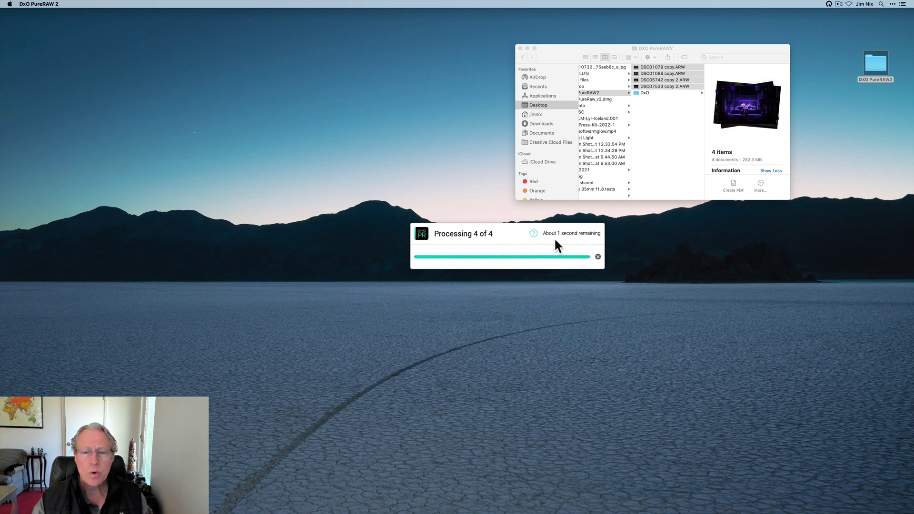
Open the new DxO folder and preview the processed DNG files of DSC01079 and DSC01086
left_click(646, 93)
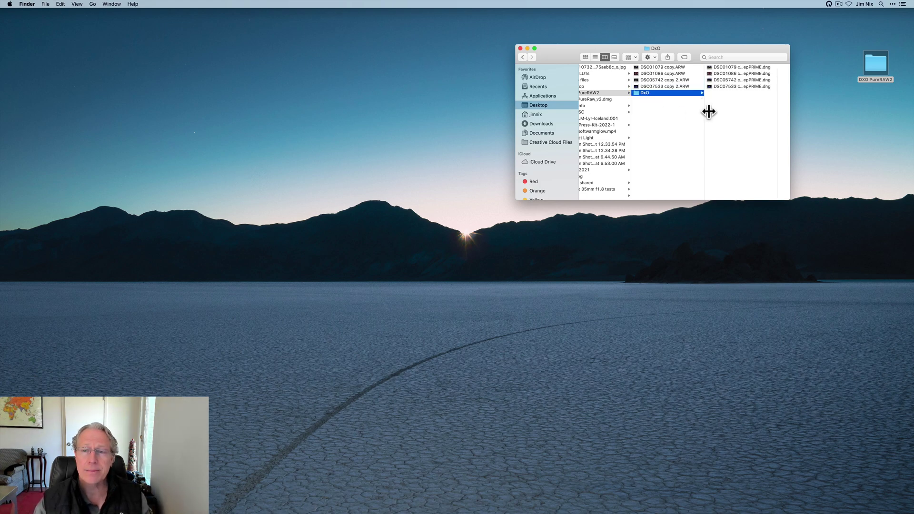
left_click(754, 67)
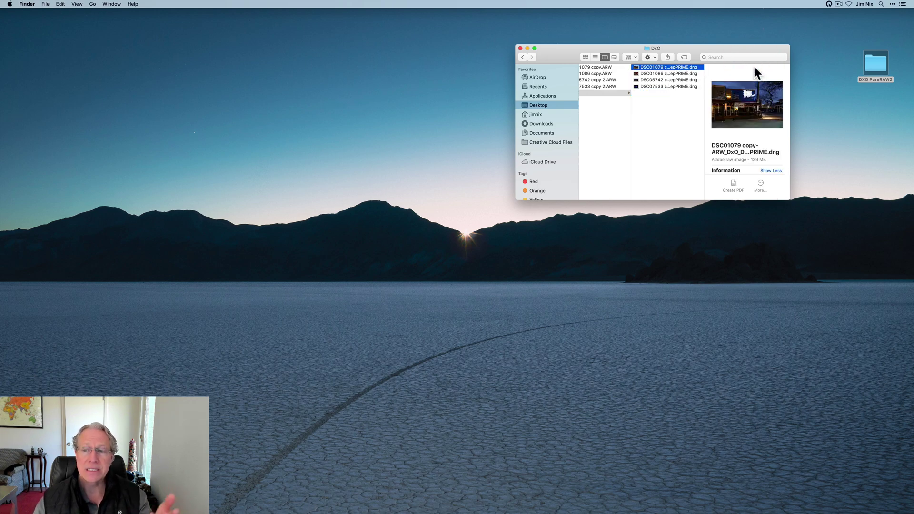
key("Down")
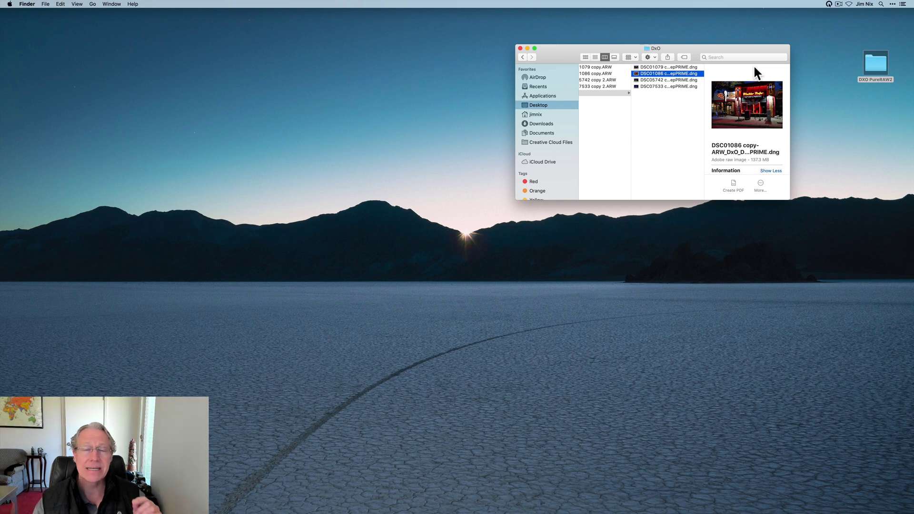
Move the DxO output folder inside the DXO PureRAW2 folder to the Trash
key("Left")
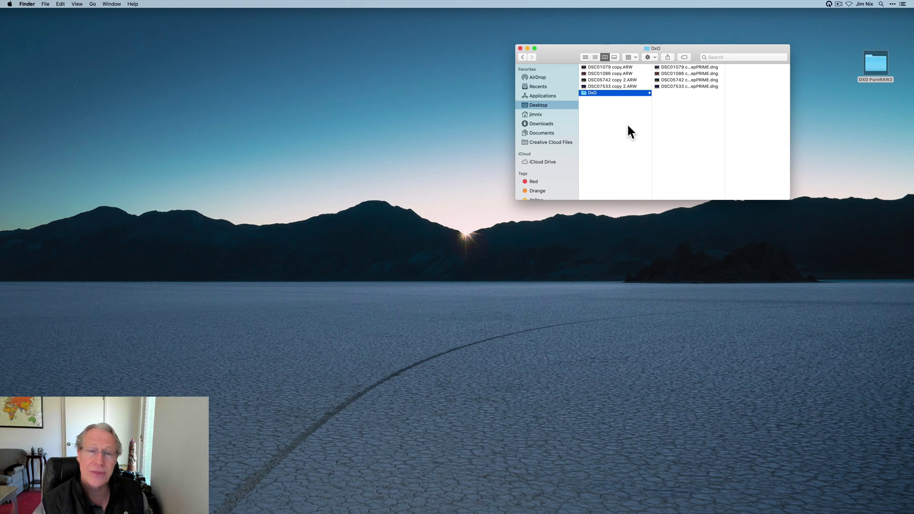
right_click(607, 95)
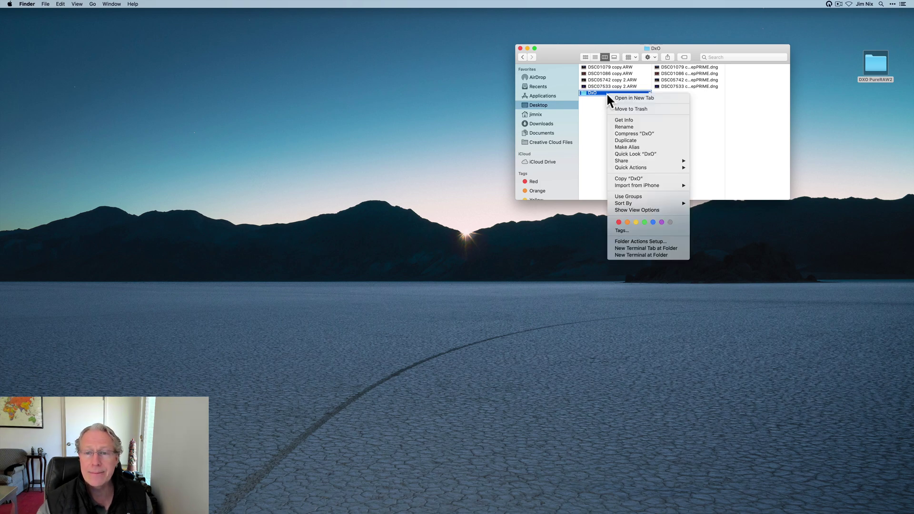
left_click(621, 109)
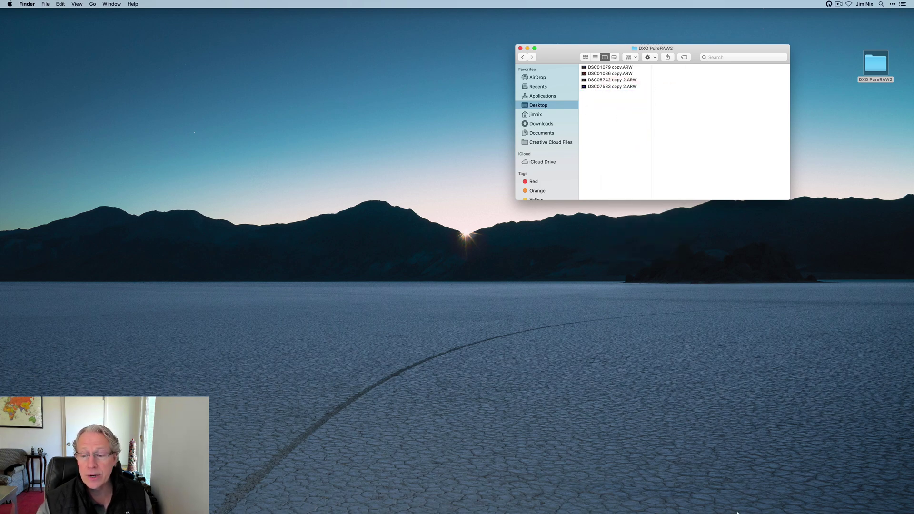
Switch to Lightroom Classic, view the DSC07533 copy 2 photo's details in the DXO PureRAW2 folder, and clear the selection
left_click(738, 505)
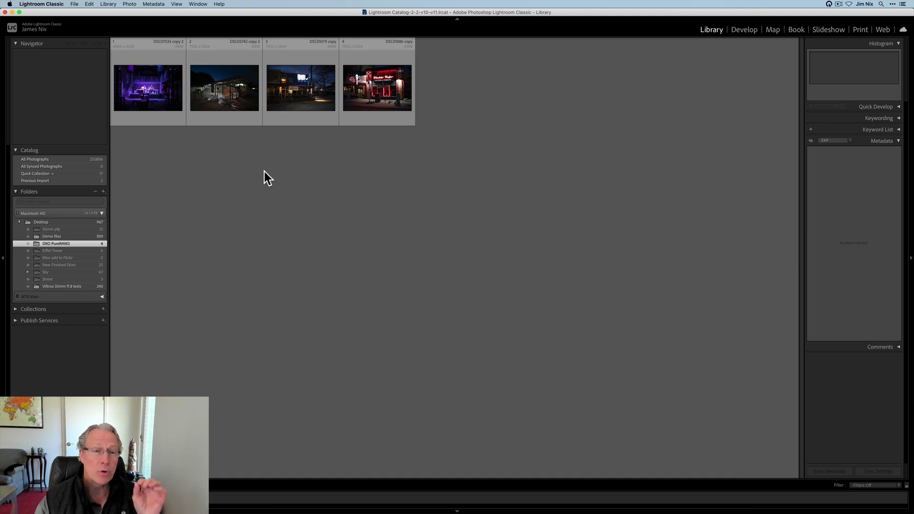
left_click(153, 95)
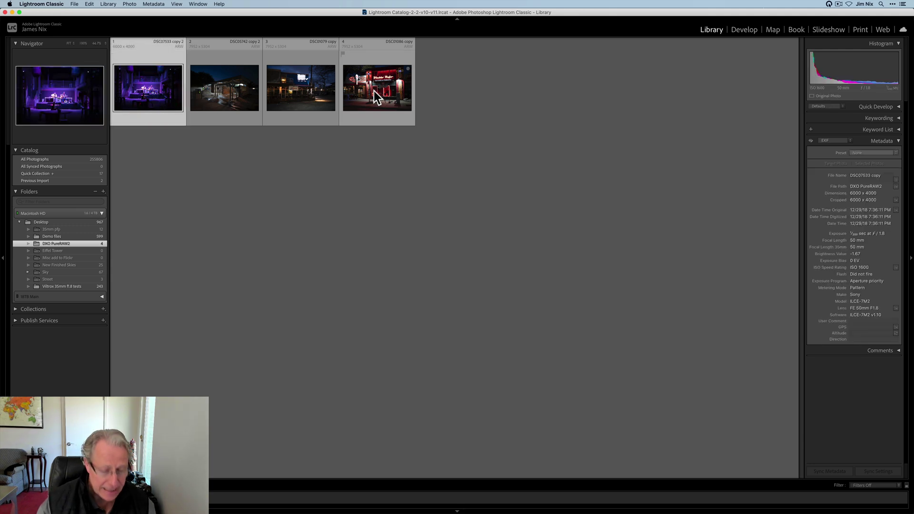
left_click(299, 159)
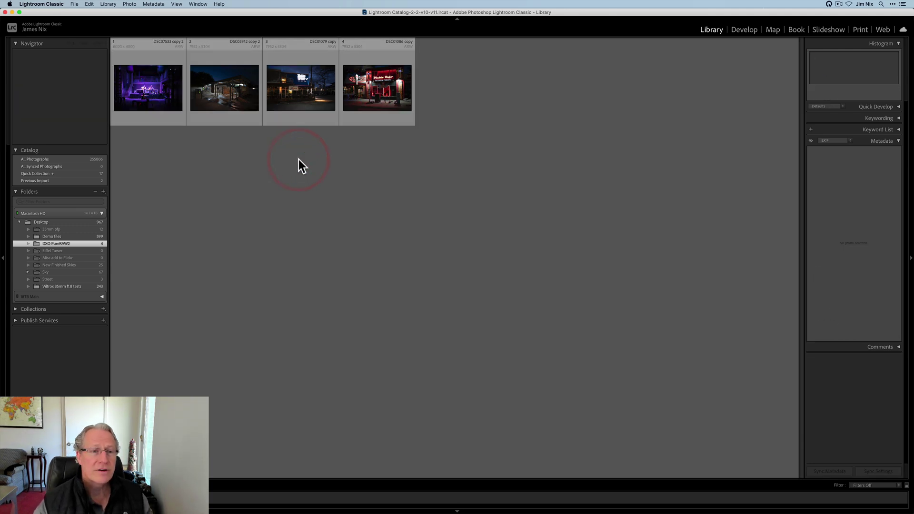
Export DSC05742 copy 2 from the Lightroom library to DxO PureRAW 2 and process it with DeepPRIME to DNG
left_click(222, 96)
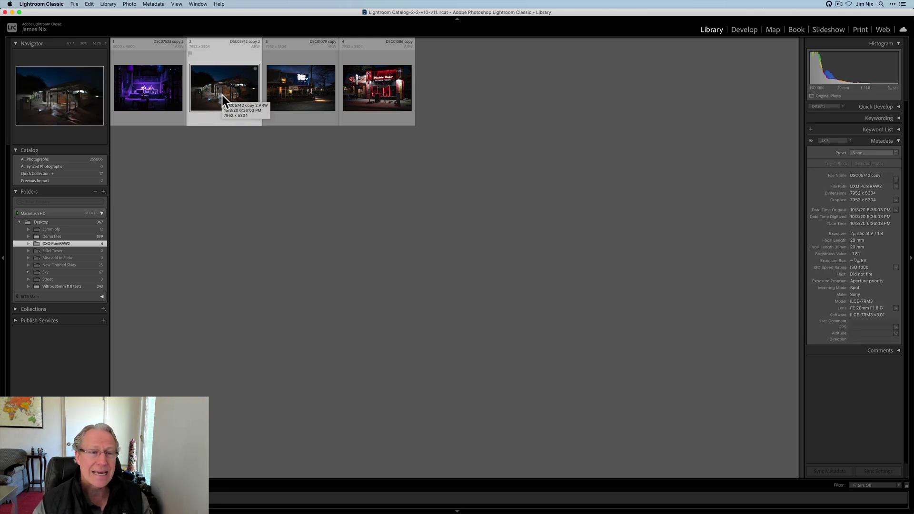
right_click(222, 96)
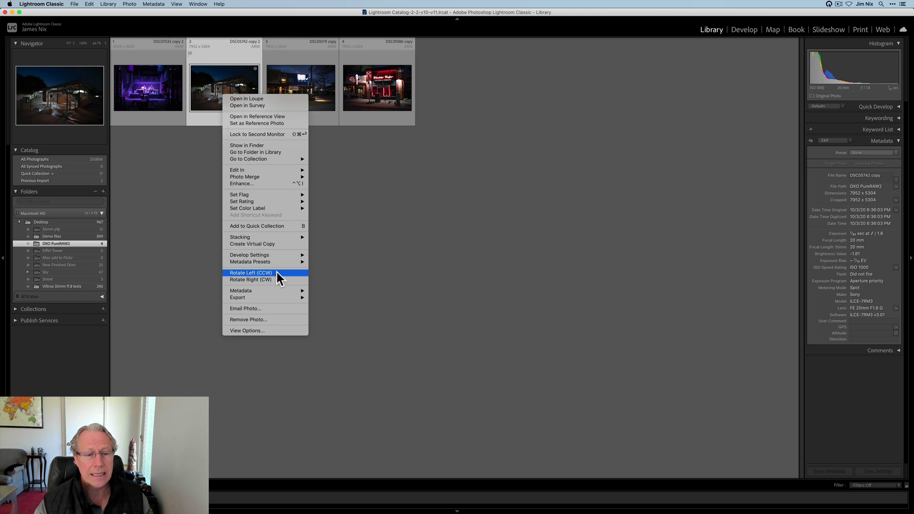
mouse_move(274, 297)
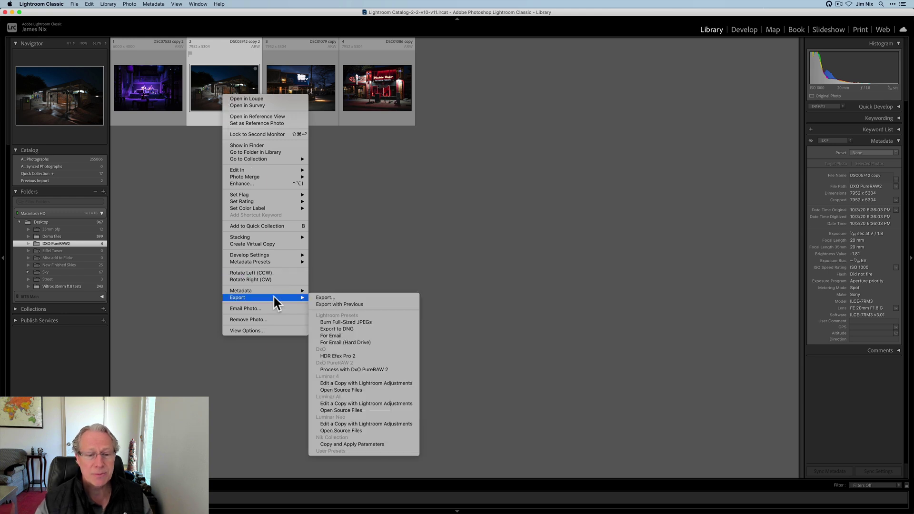
left_click(355, 370)
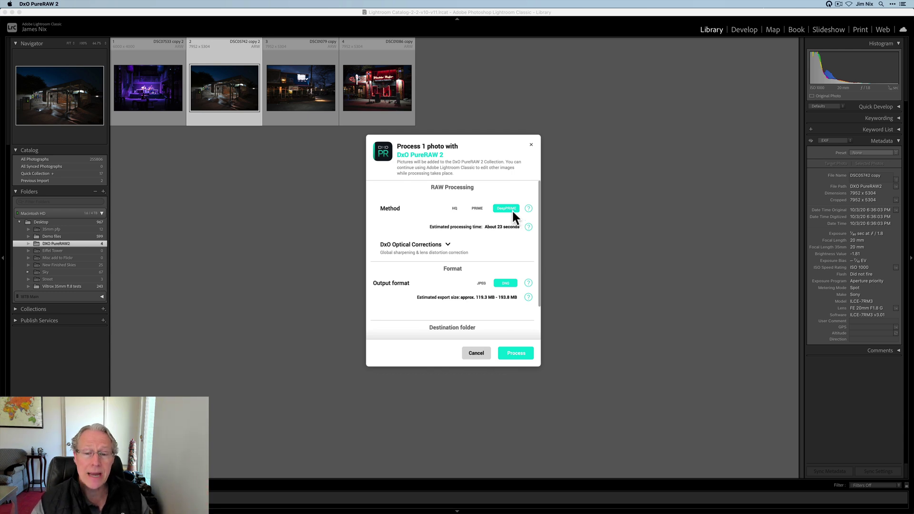
left_click(514, 353)
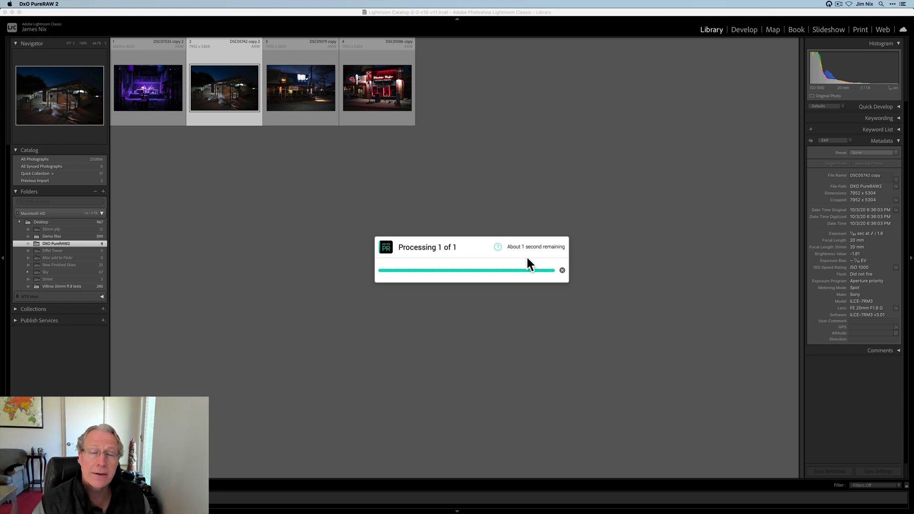
Synchronize the DXO PureRAW2 folder in the Lightroom library to import its new files
right_click(86, 243)
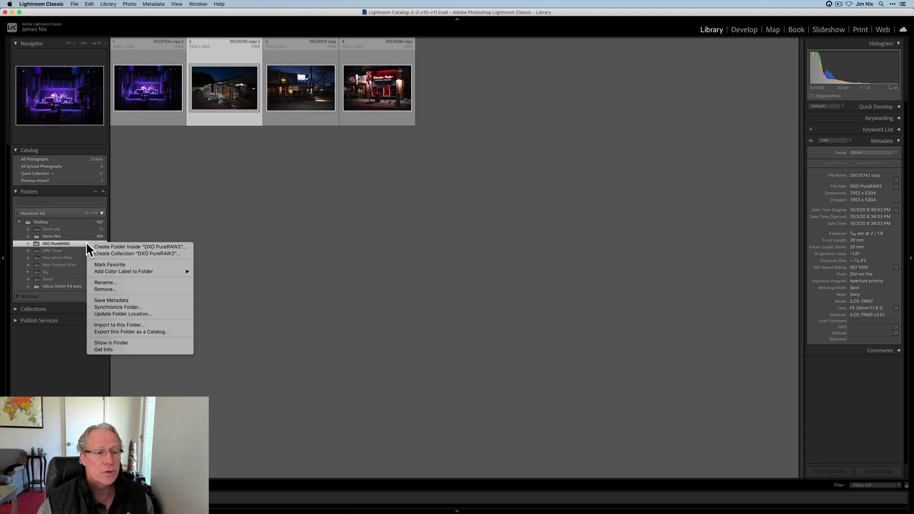
left_click(112, 307)
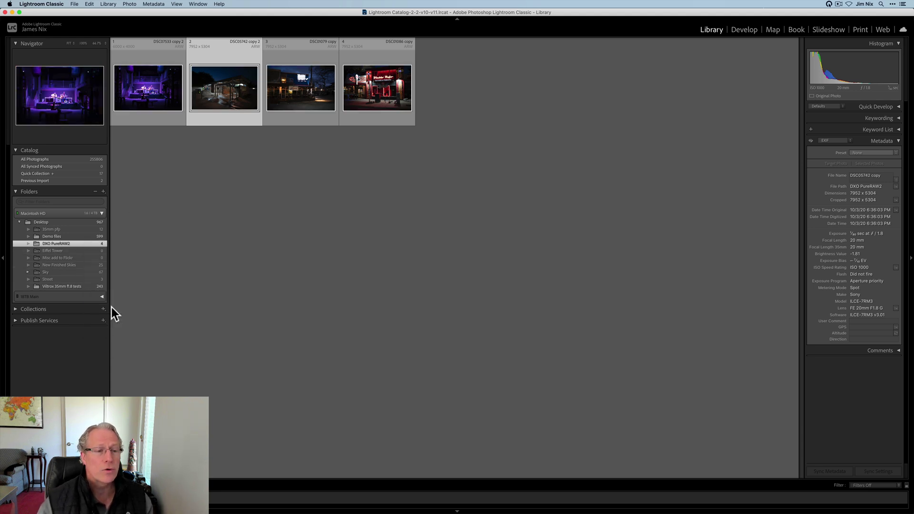
left_click(504, 202)
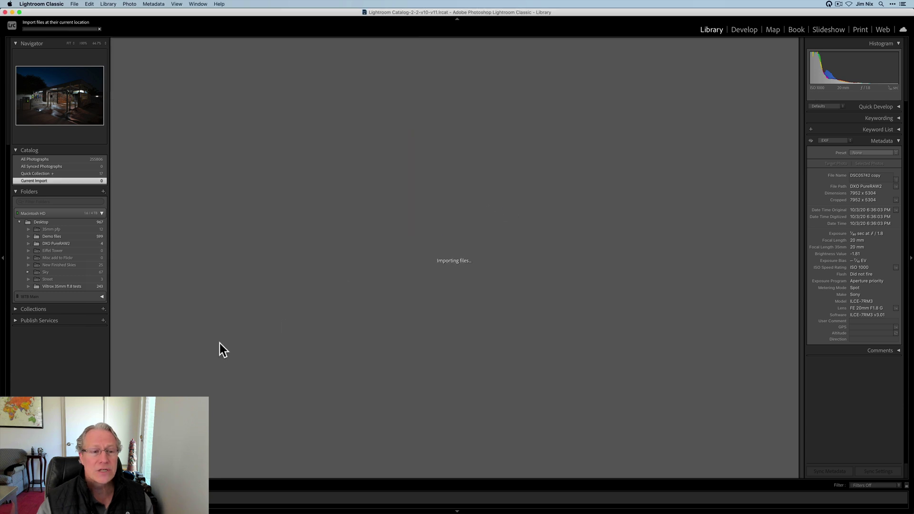